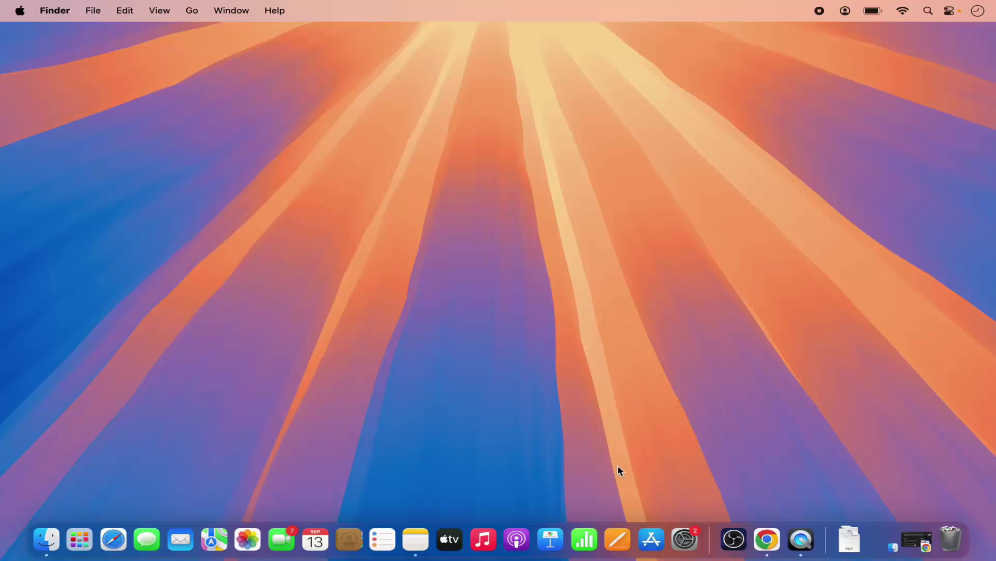
Switch to Chrome and open the Download Roblox page from the Google results for roblox
click(767, 539)
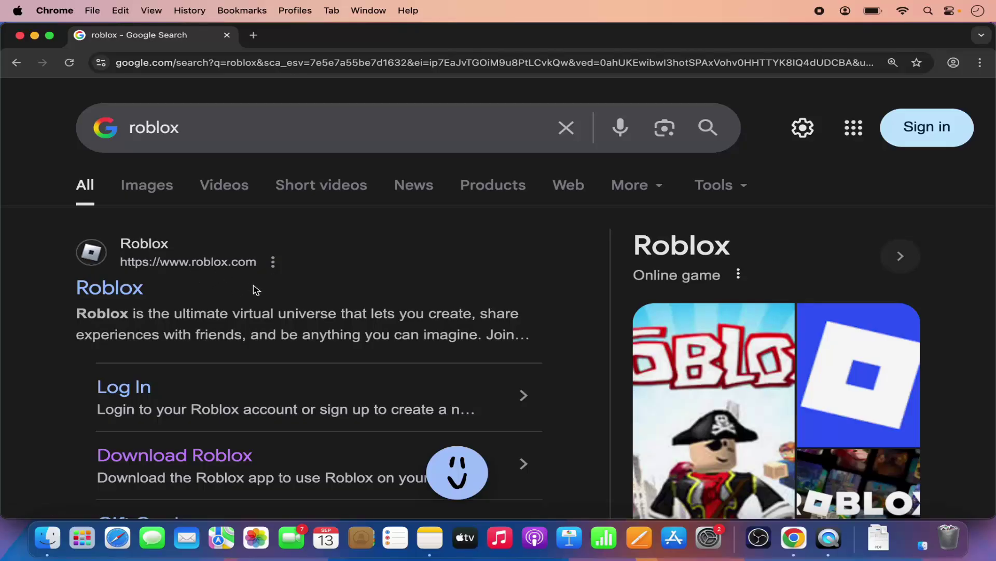
scroll(256, 290, down, 3)
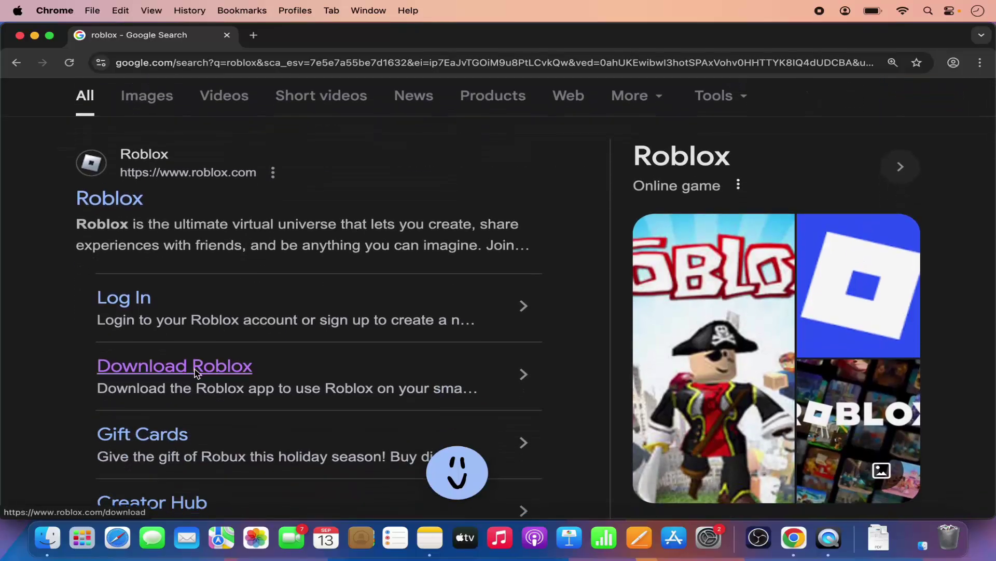
click(196, 370)
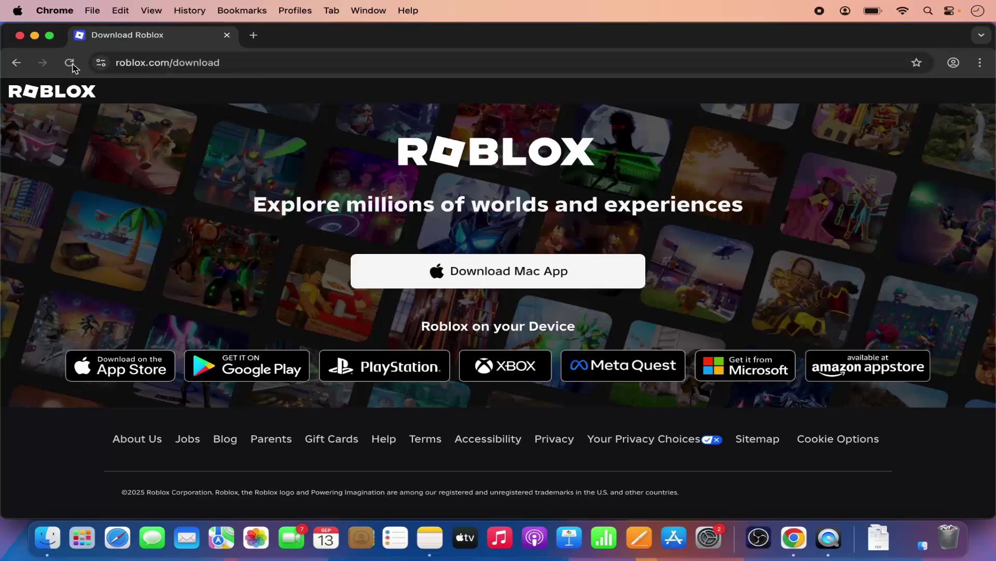
Look over the sign-up form on the main Roblox site and return to the Google search results
click(17, 62)
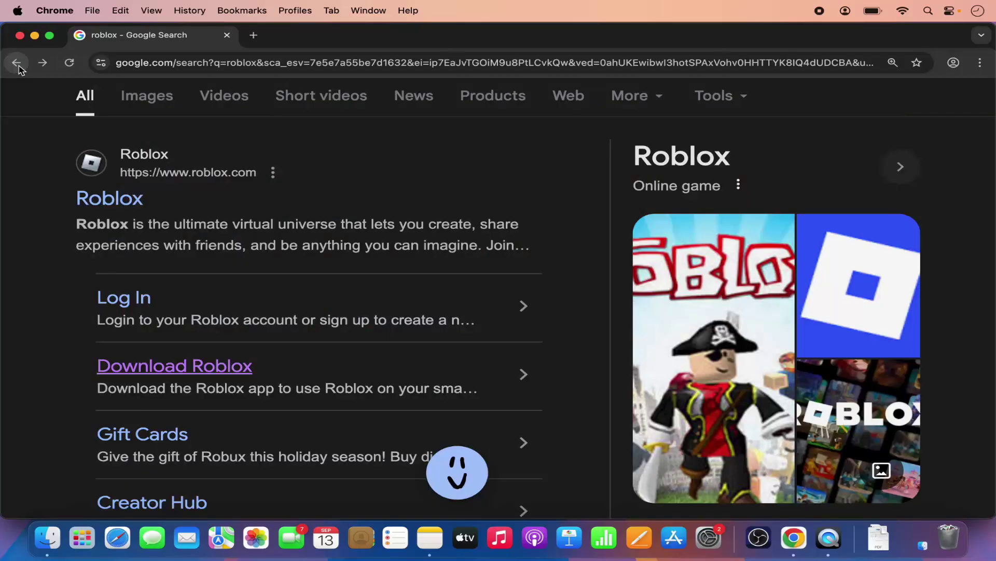
click(122, 197)
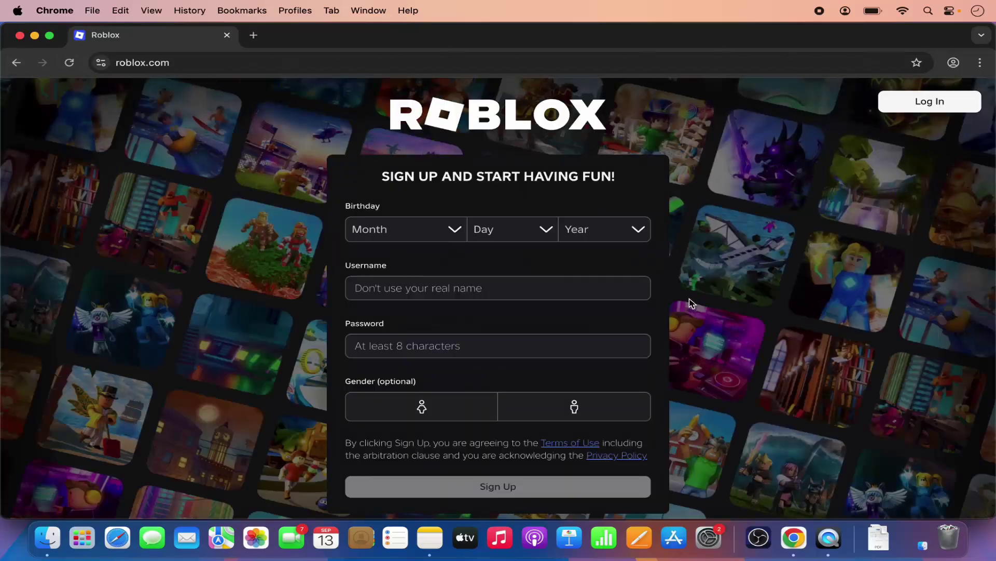
scroll(692, 304, down, 5)
scroll(692, 304, up, 3)
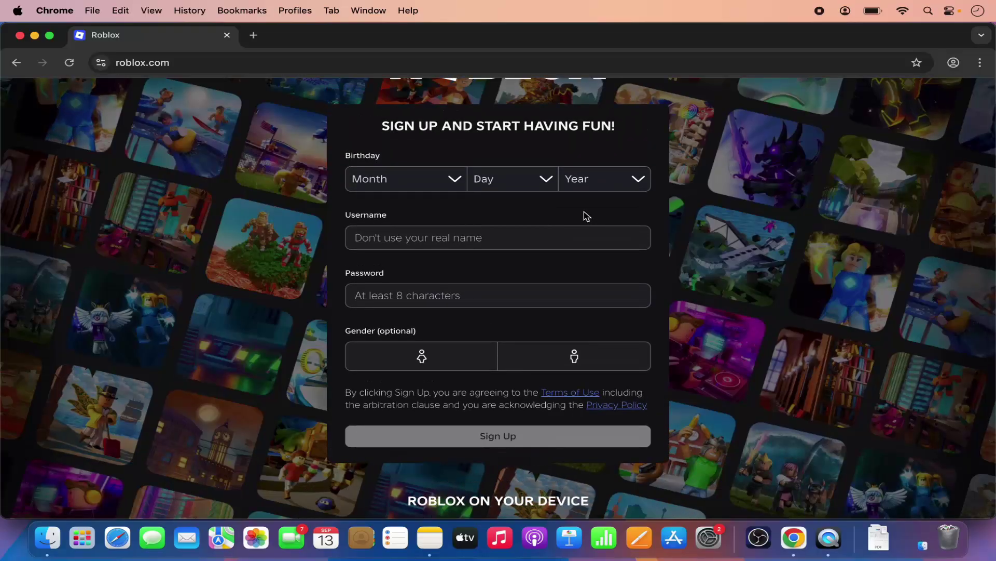
scroll(586, 216, up, 2)
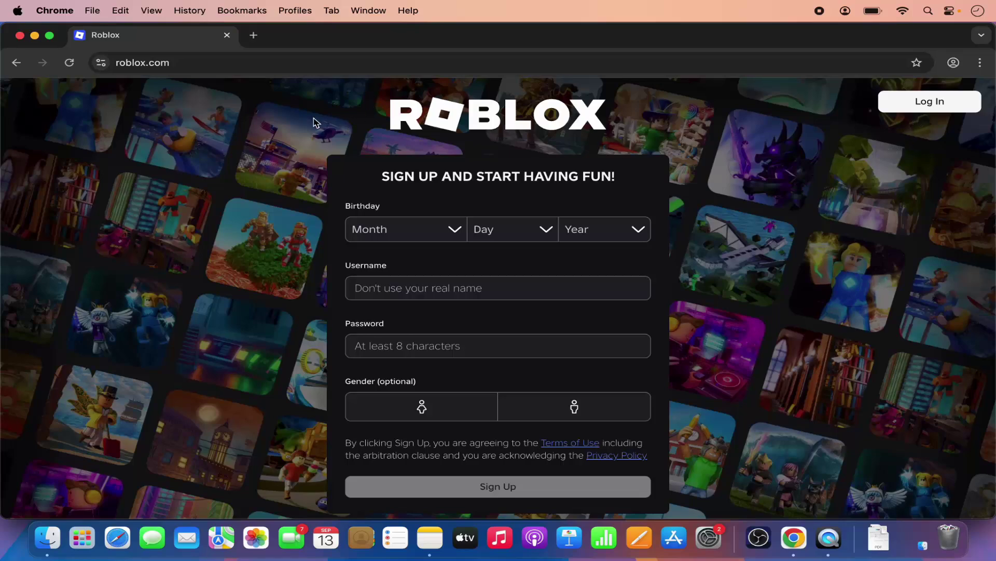
click(16, 62)
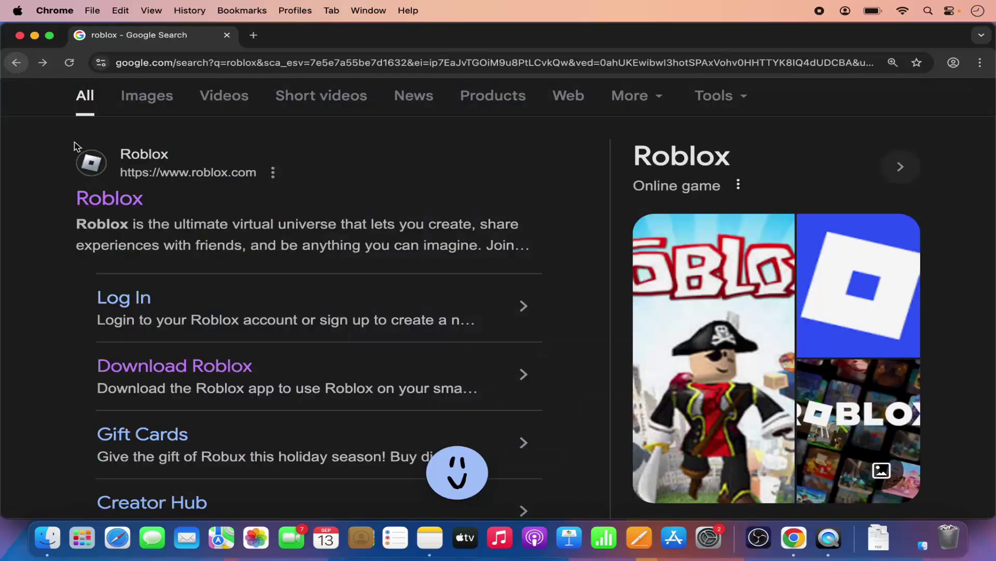
Reopen the Download Roblox page from the search results and download the Mac app
click(175, 370)
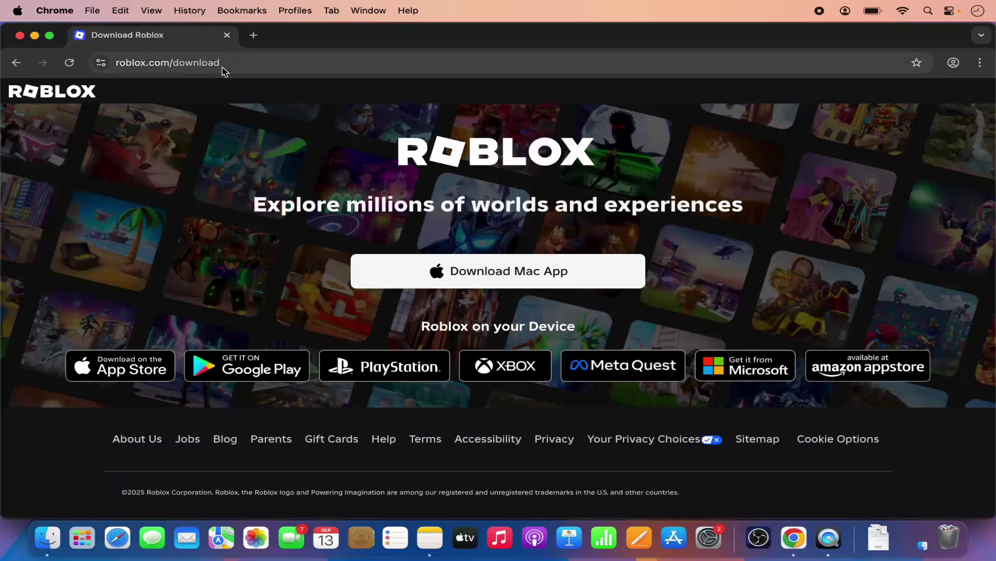
click(226, 65)
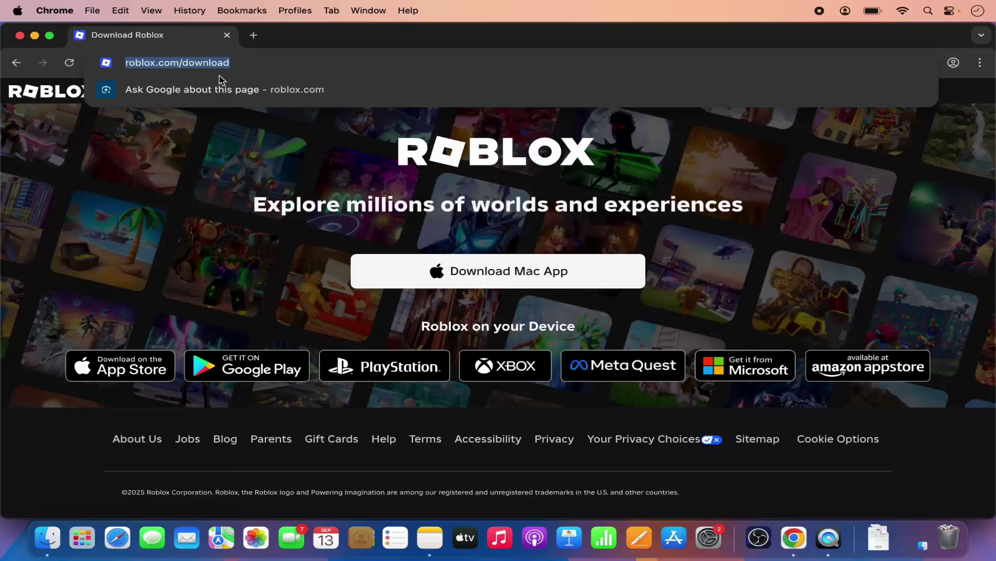
click(281, 157)
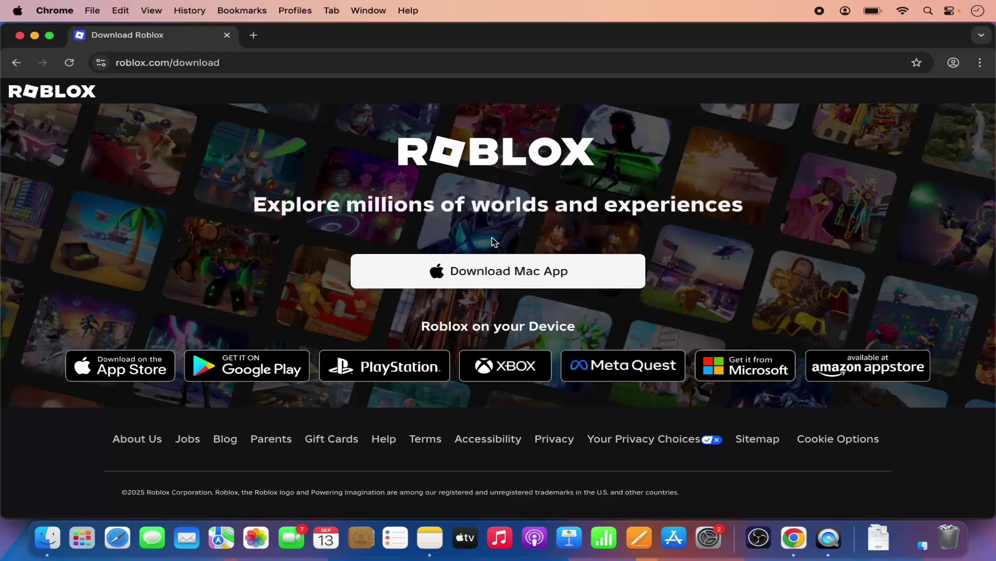
click(507, 273)
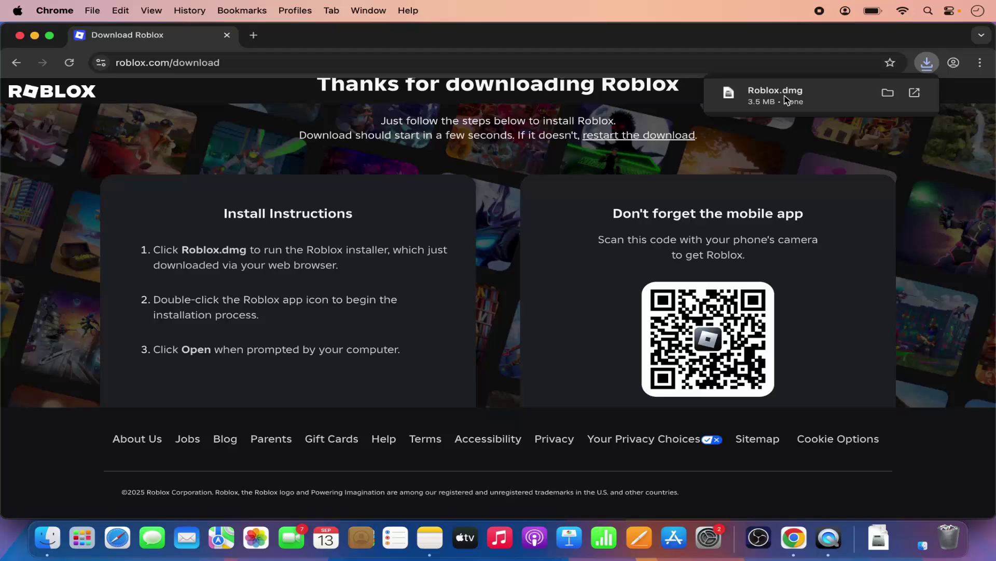
Open the downloaded Roblox.dmg and run RobloxPlayerInstaller from it, approving the launch of the downloaded app
click(787, 98)
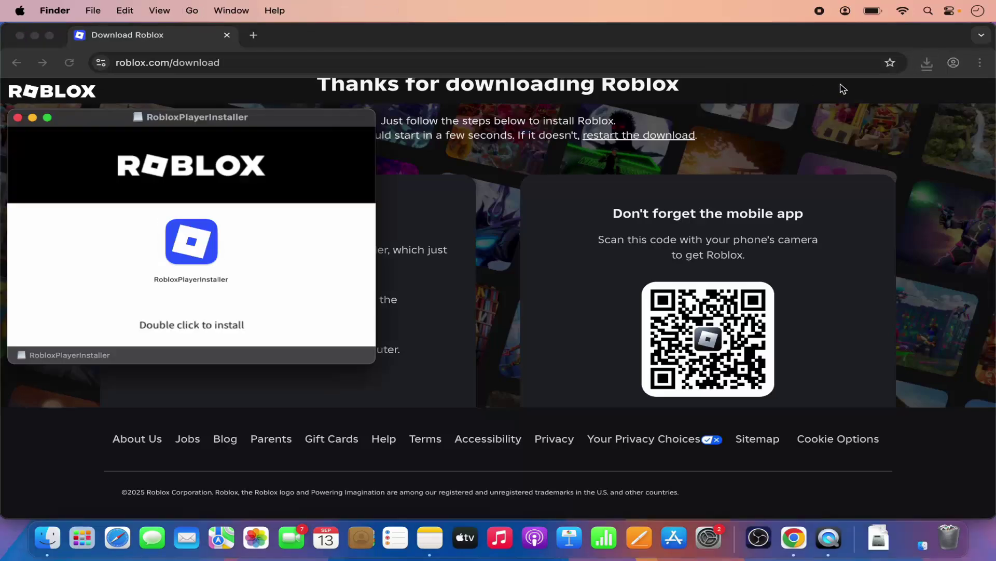
click(34, 35)
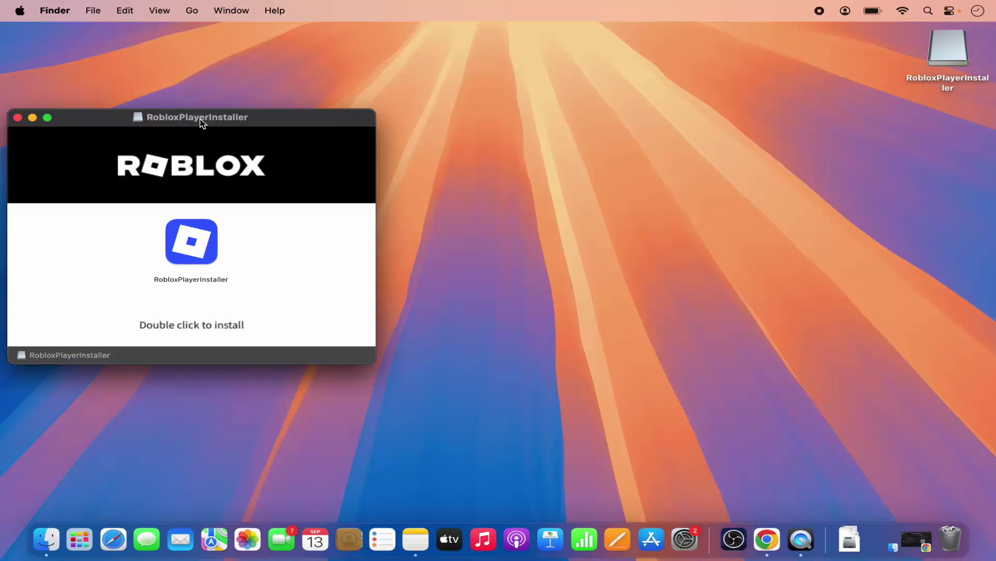
drag(200, 123, 537, 128)
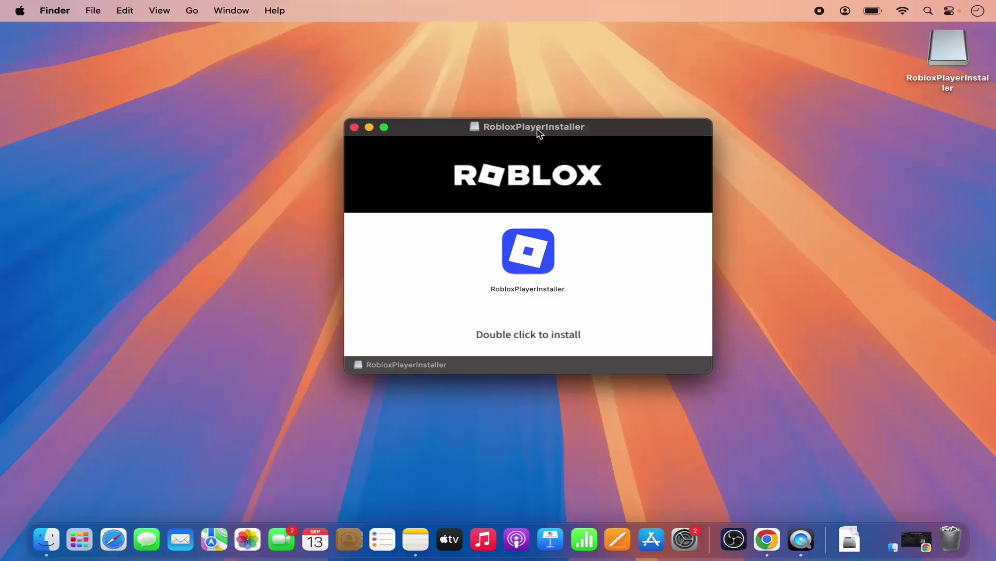
double_click(521, 260)
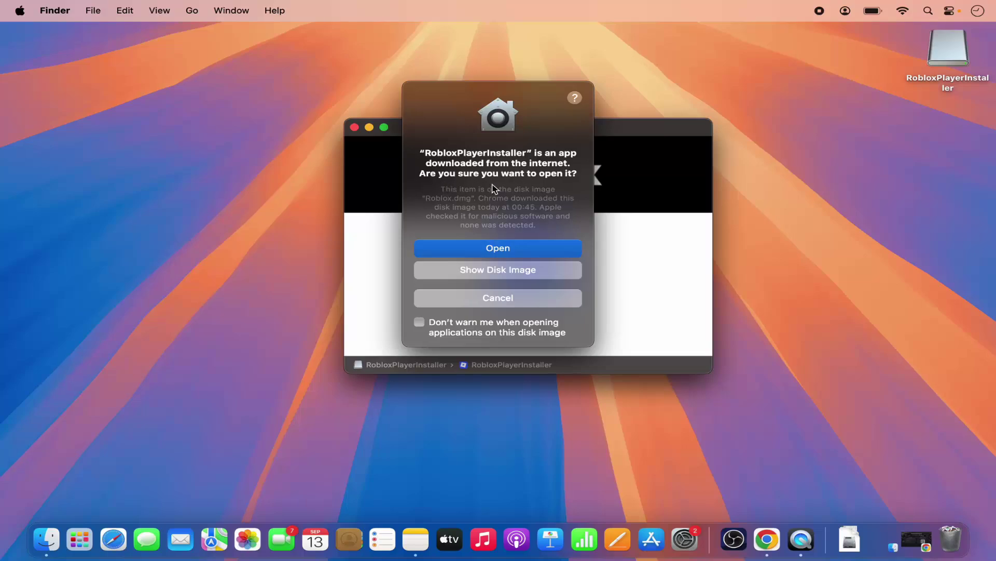
click(500, 252)
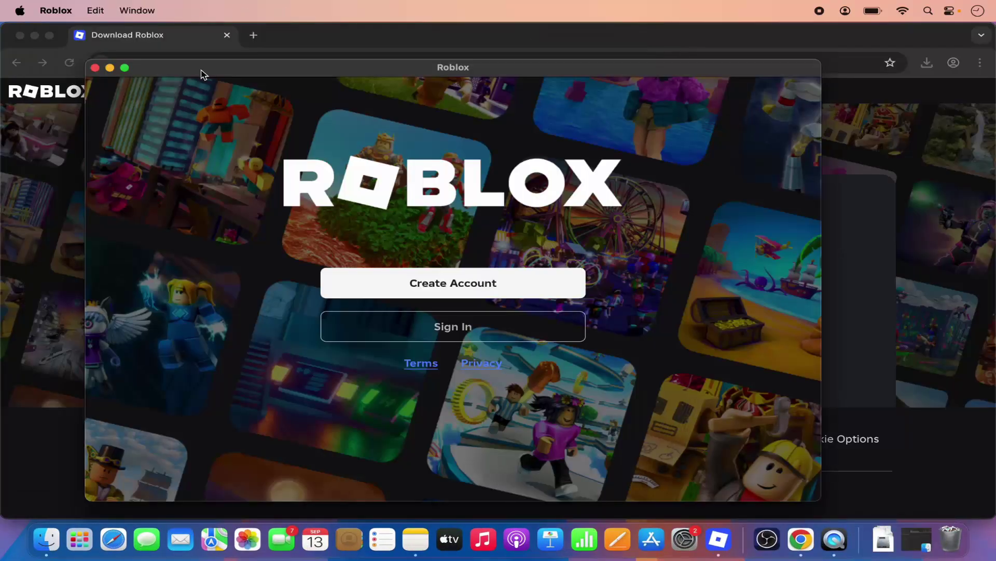
Minimize the Chrome window and place the Roblox window near the middle of the desktop
drag(200, 72, 283, 70)
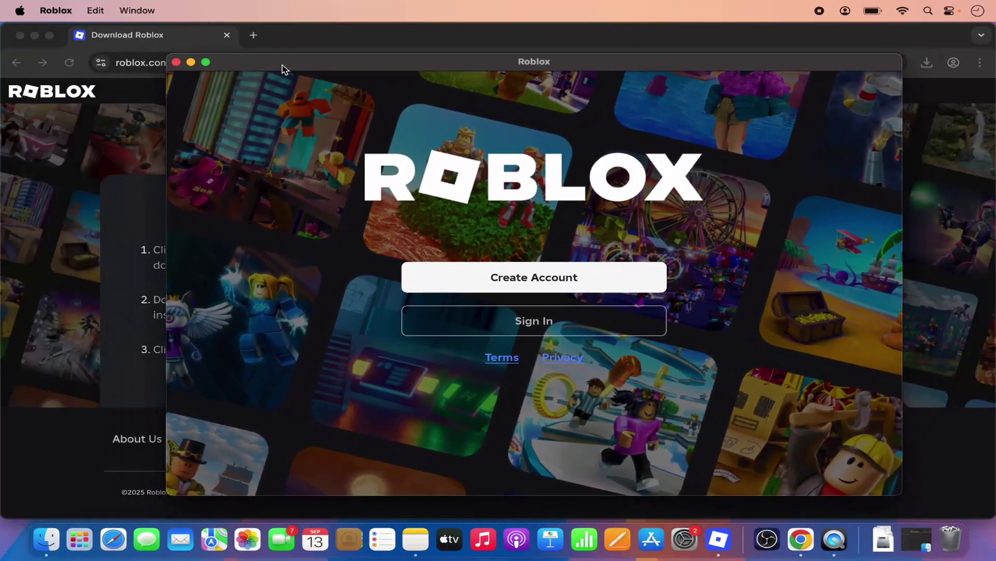
key(super+m)
drag(456, 71, 436, 68)
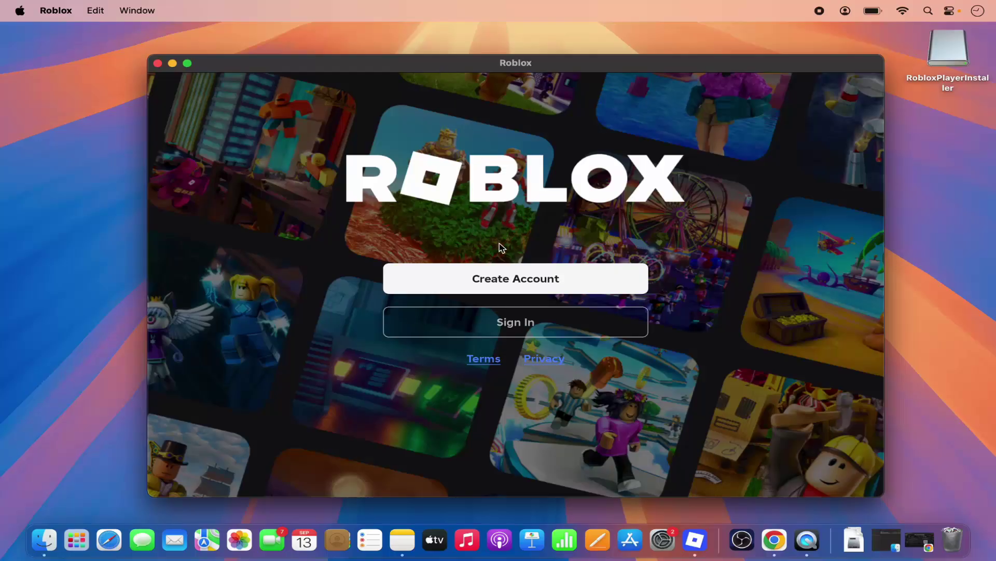
Look over the fields of Roblox's Create Account form, including the birthday, and close the form
click(507, 276)
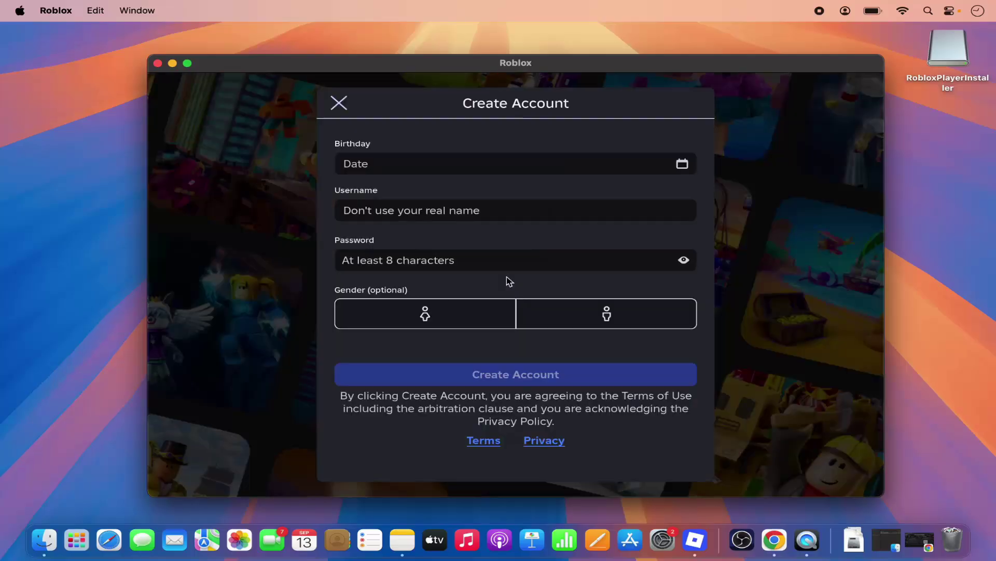
click(435, 162)
click(340, 104)
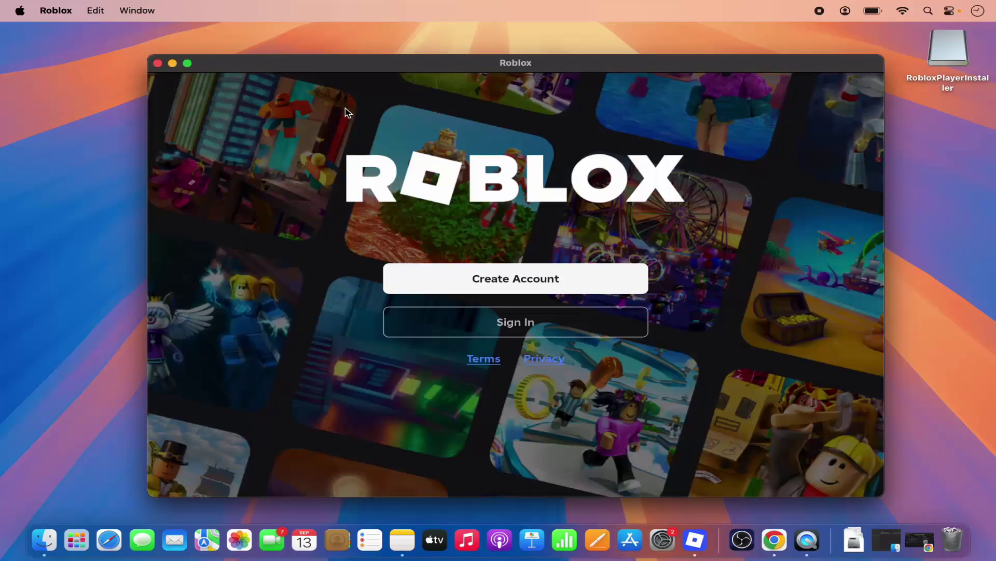
Sign in to the existing Roblox account and enlarge the app window to fill the screen
click(519, 325)
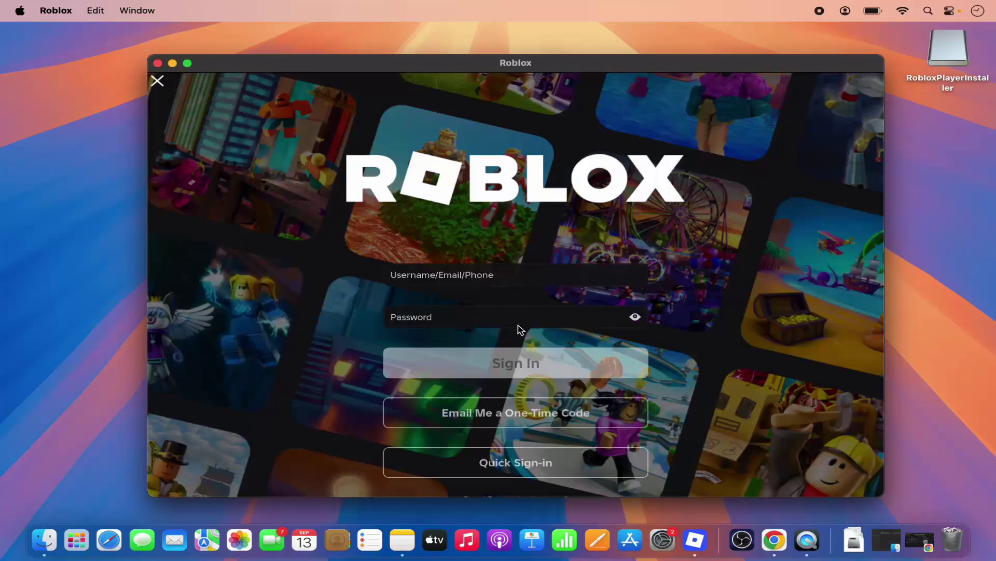
click(492, 281)
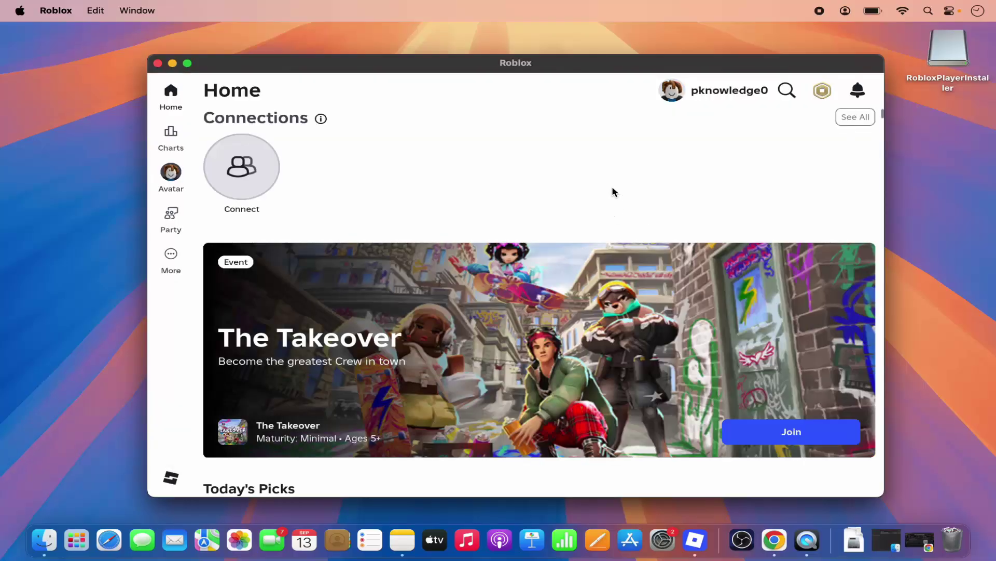
double_click(554, 67)
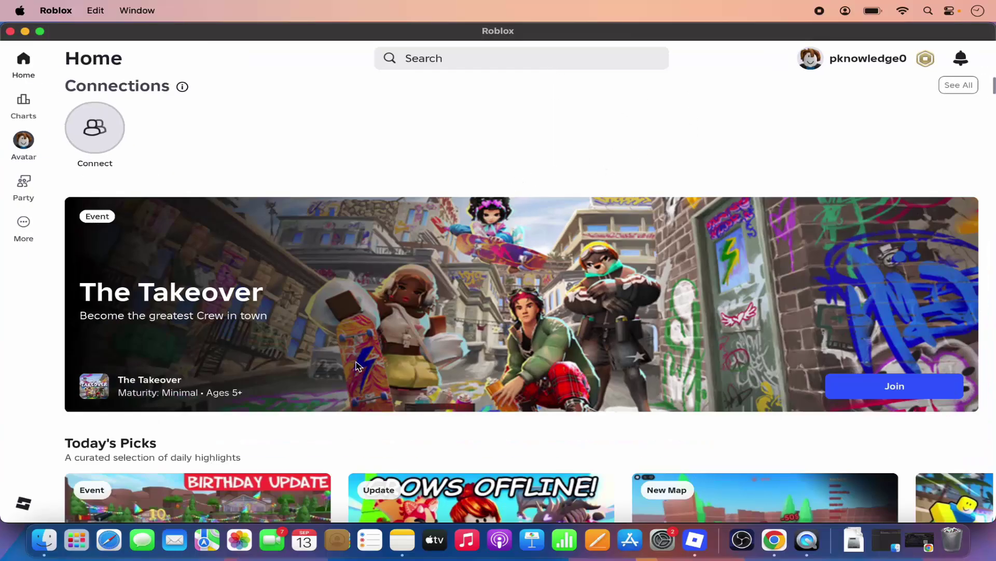
Browse the Home page's Today's Picks, Recommended For You, Continue and People You May Know sections
scroll(362, 371, down, 10)
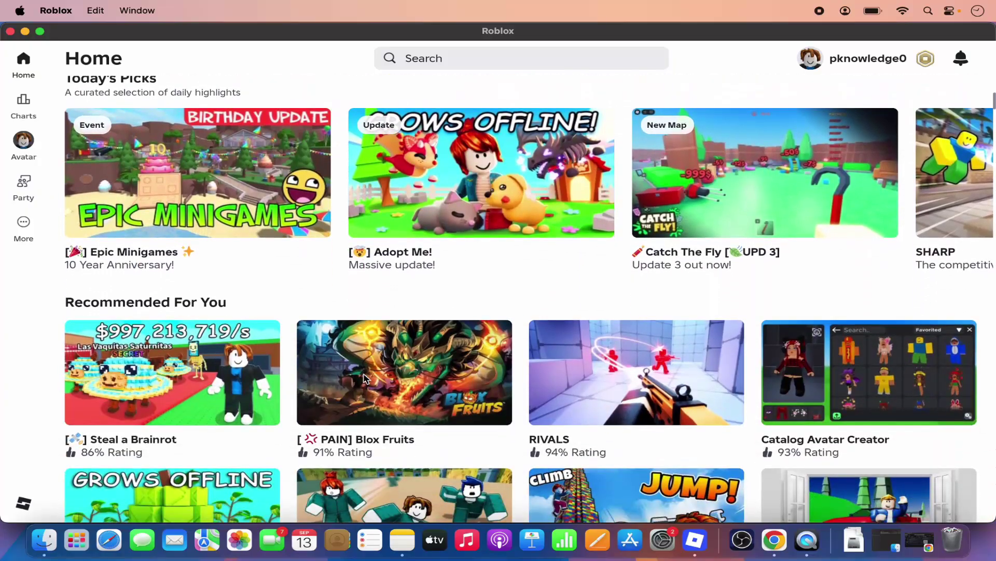
scroll(365, 377, down, 2)
scroll(365, 378, down, 2)
scroll(365, 377, up, 5)
scroll(363, 372, up, 6)
scroll(363, 372, right, 1)
scroll(363, 373, down, 4)
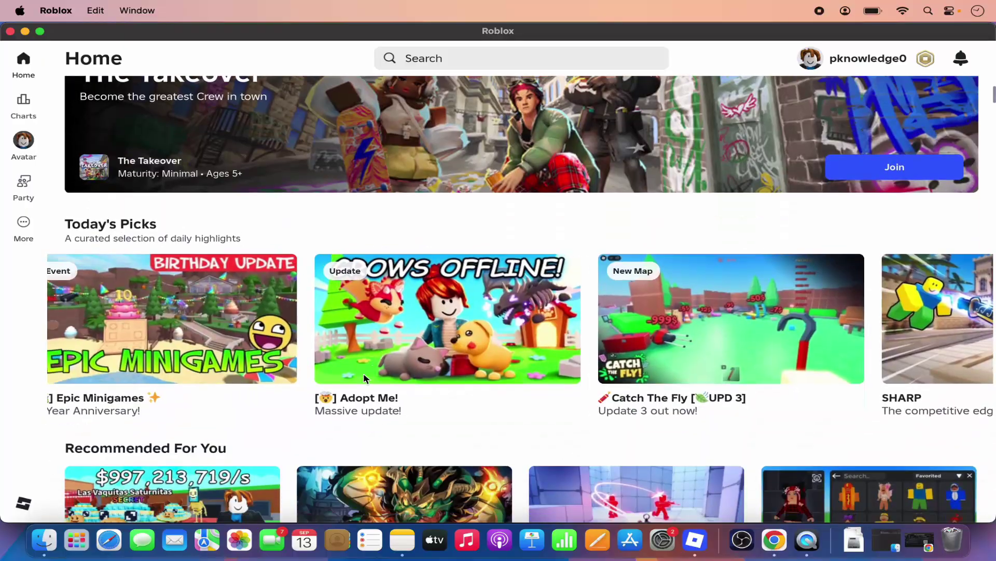
scroll(363, 373, down, 1)
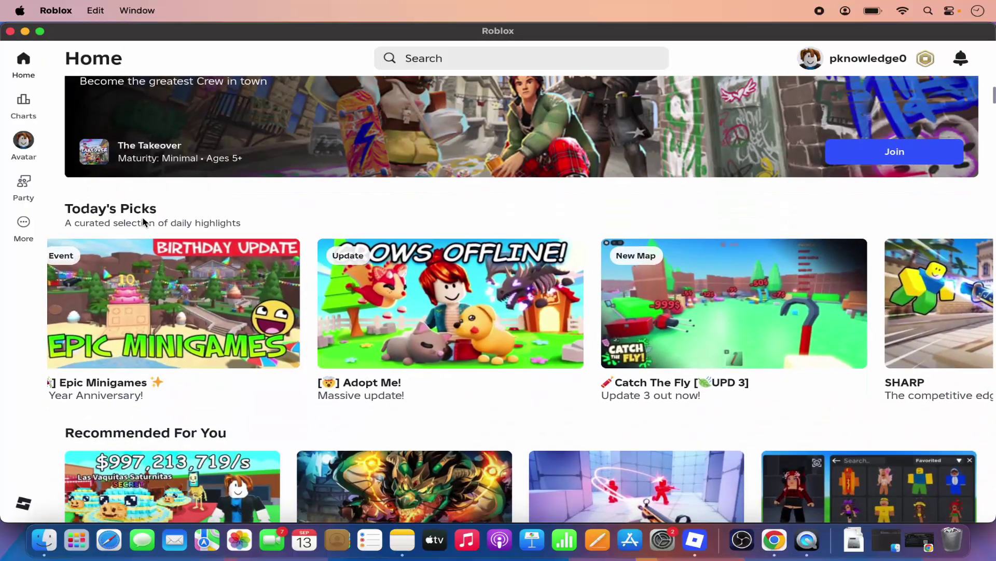
scroll(171, 260, left, 1)
scroll(204, 248, down, 3)
scroll(204, 252, down, 2)
scroll(204, 252, down, 4)
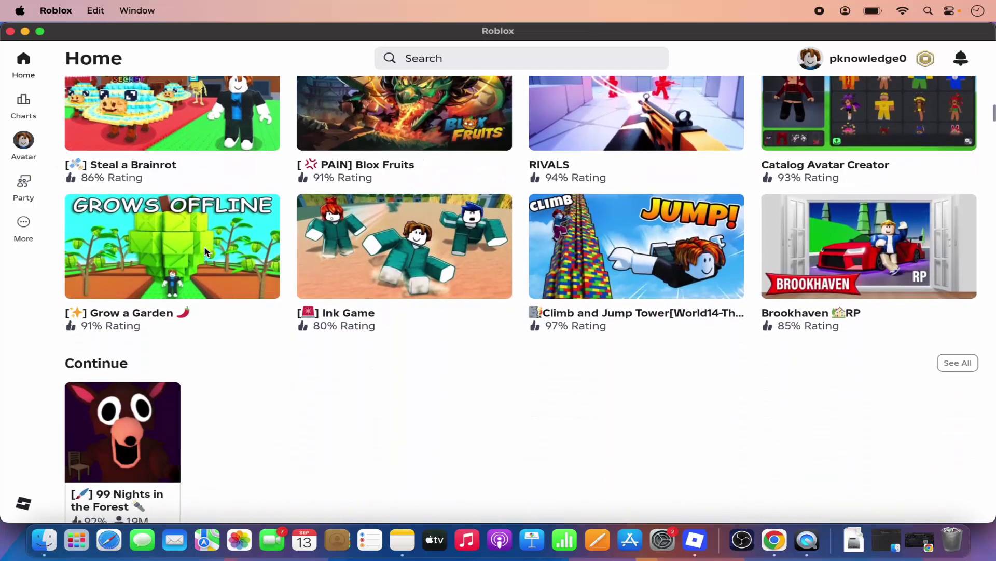
scroll(204, 252, down, 2)
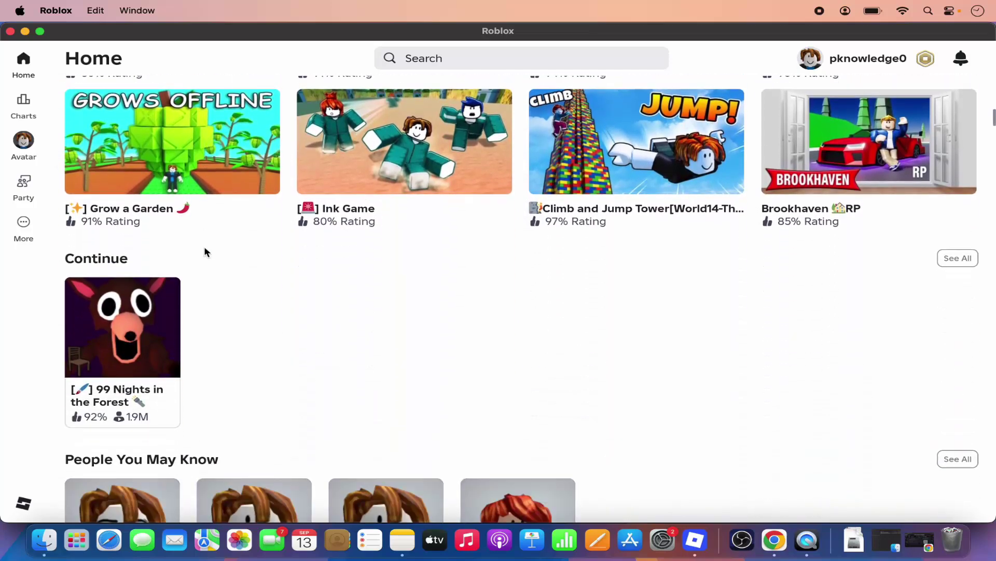
scroll(205, 251, down, 4)
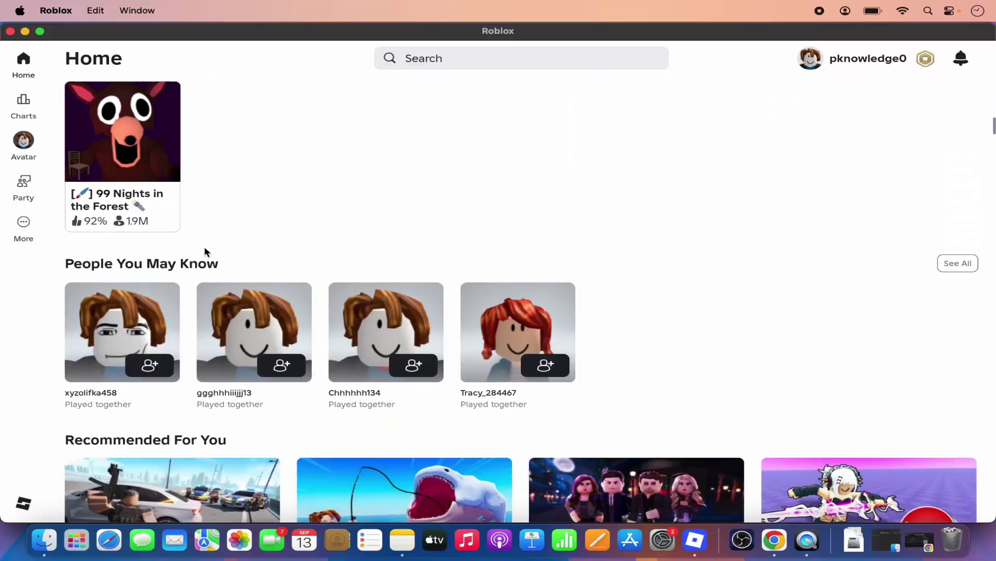
scroll(403, 200, up, 10)
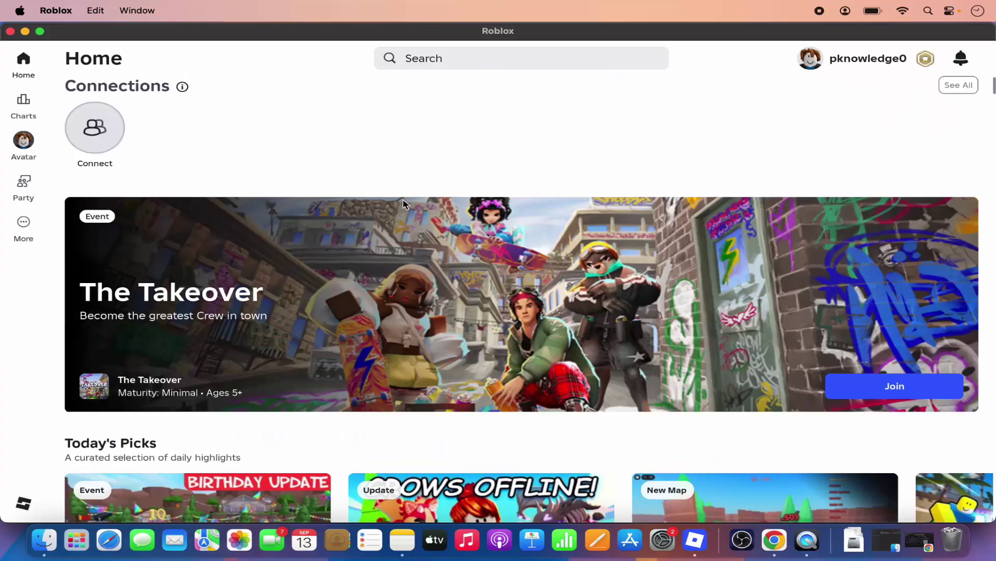
Search Roblox for "pls donate" and launch the featured PLS DONATE experience
click(446, 67)
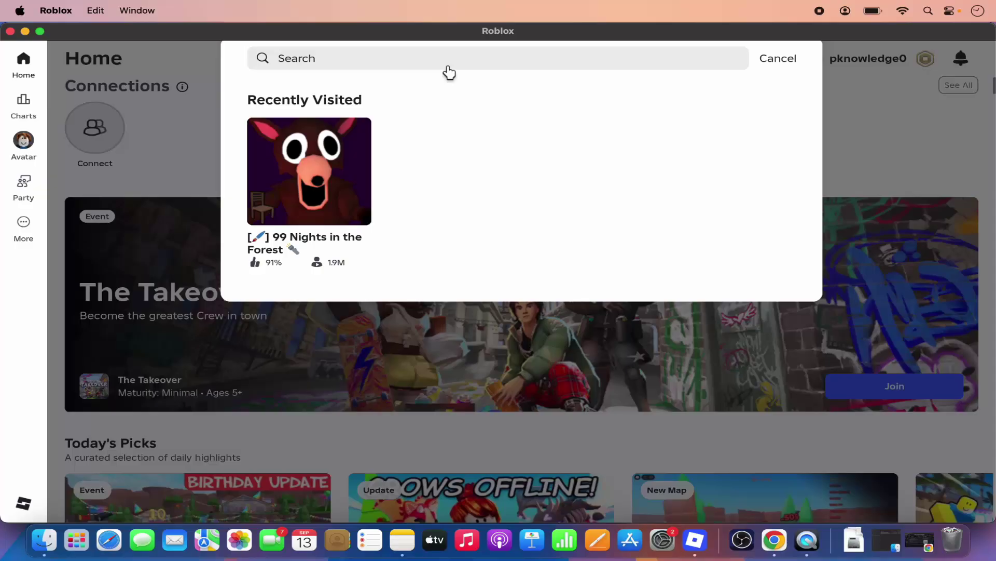
text(pl)
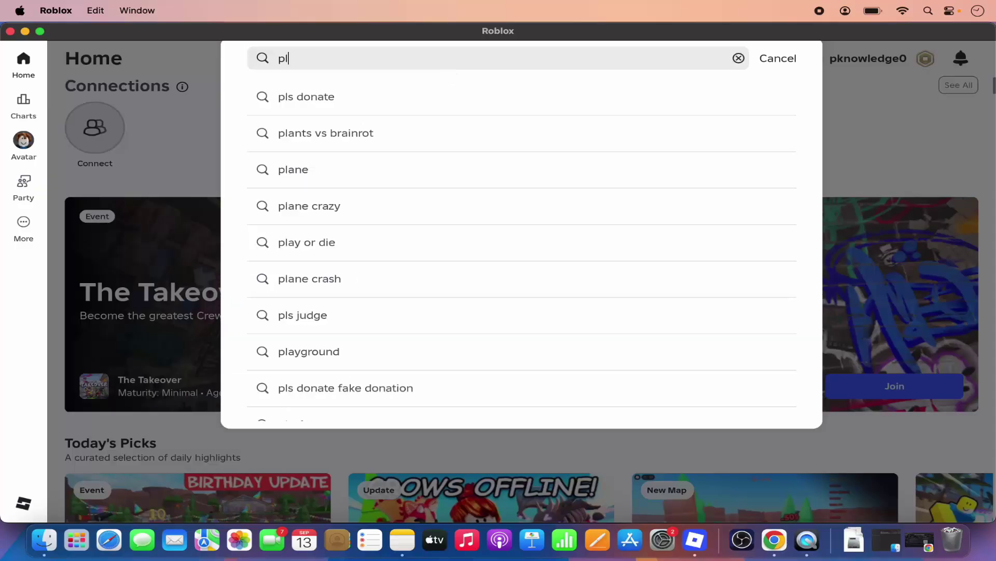
click(357, 104)
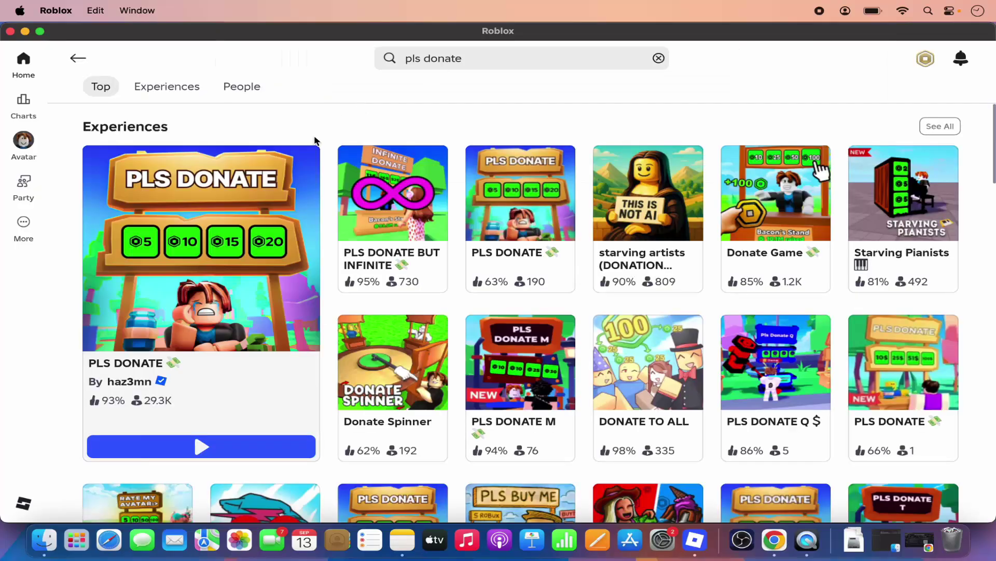
click(198, 447)
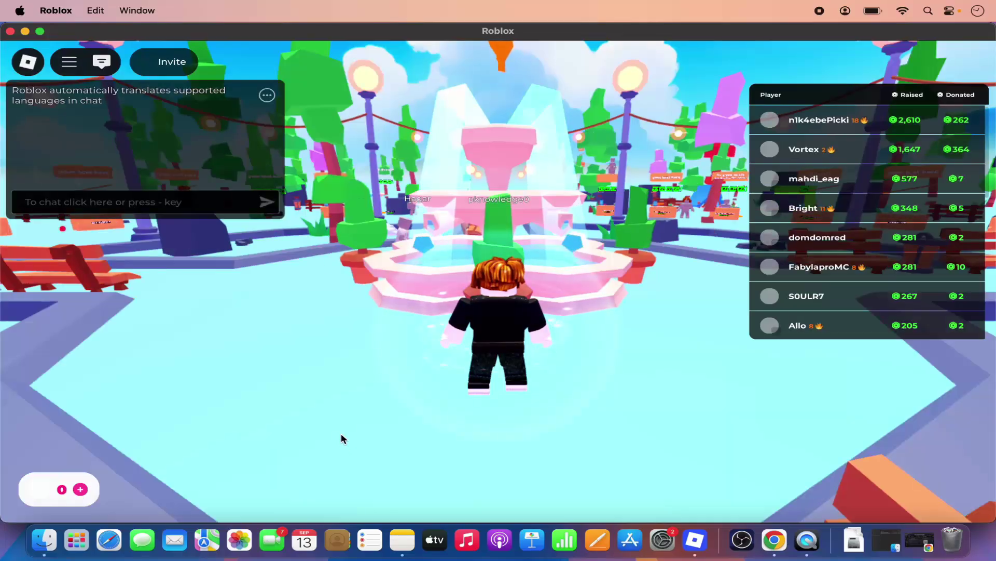
Leave the running PLS DONATE experience, confirming the exit, and return to the Home page listings
key(Escape)
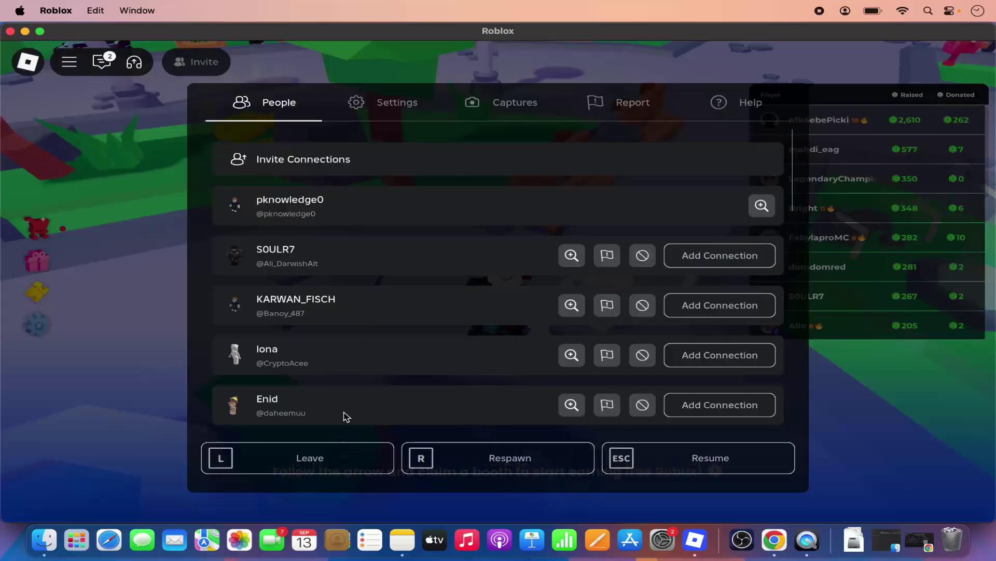
click(342, 458)
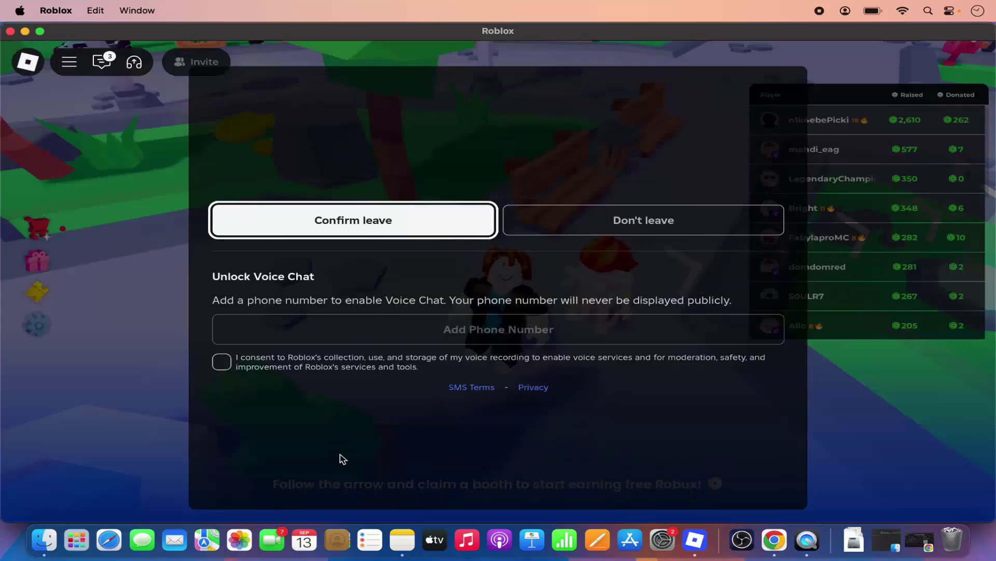
click(388, 228)
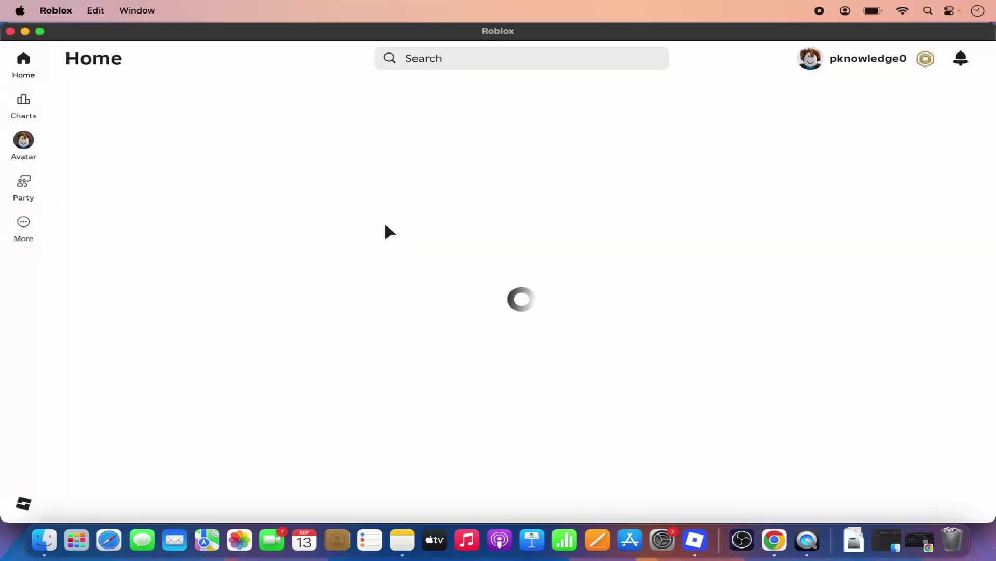
scroll(408, 249, down, 4)
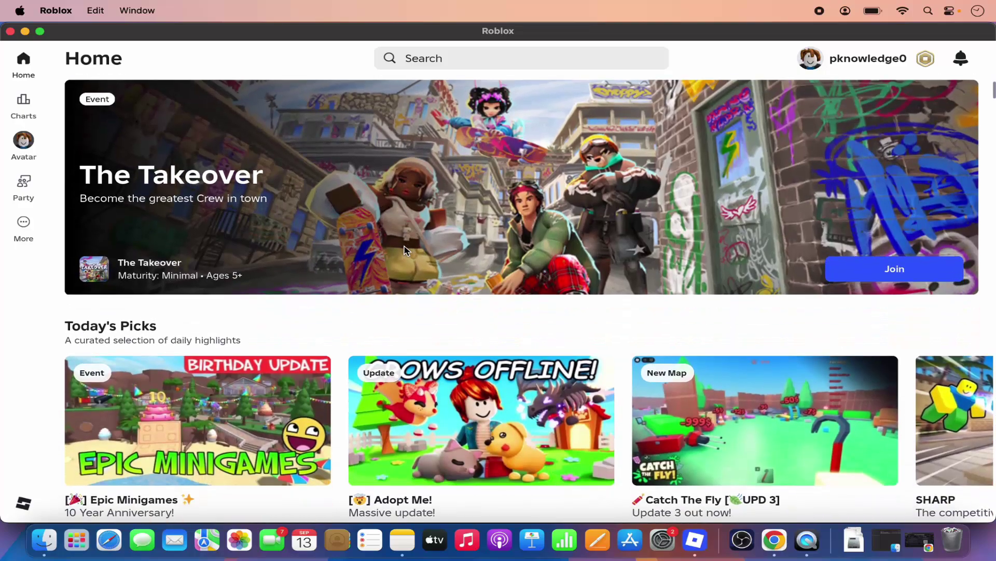